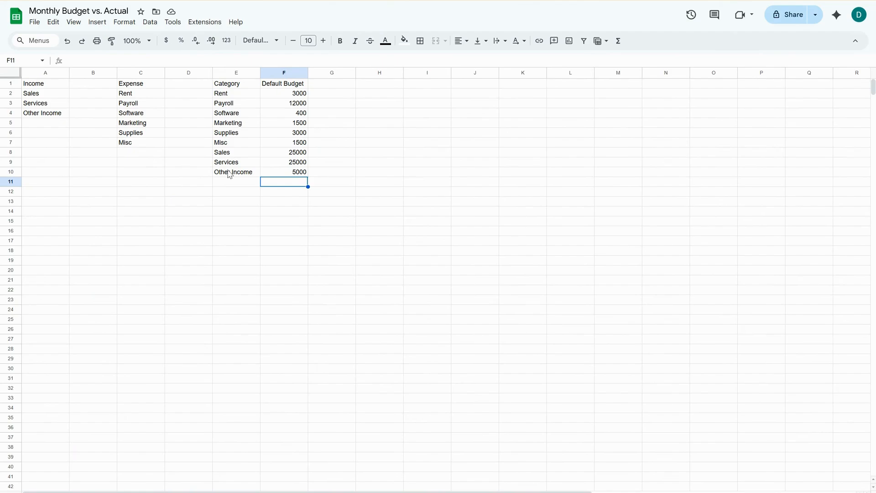
- On the Monthly sheet, add a data validation rule for the income category cells A3:A9
scroll(229, 175, down, 3)
scroll(229, 176, up, 3)
click(68, 492)
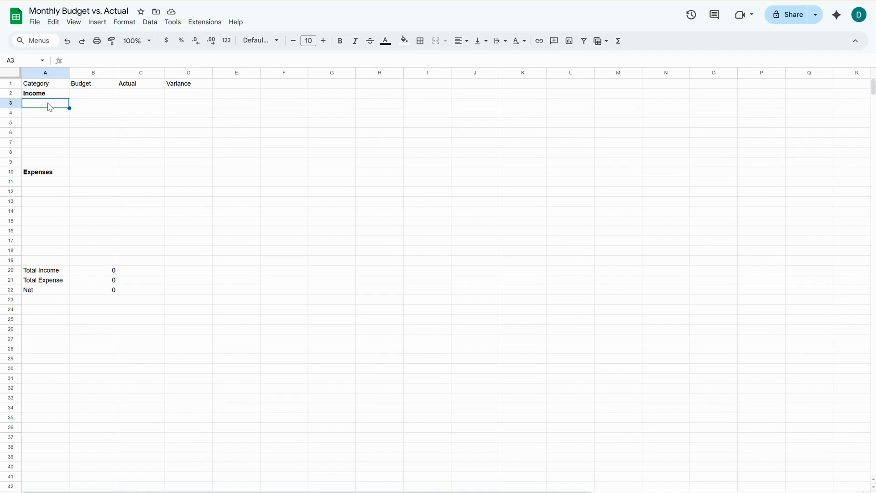
drag(48, 105, 48, 164)
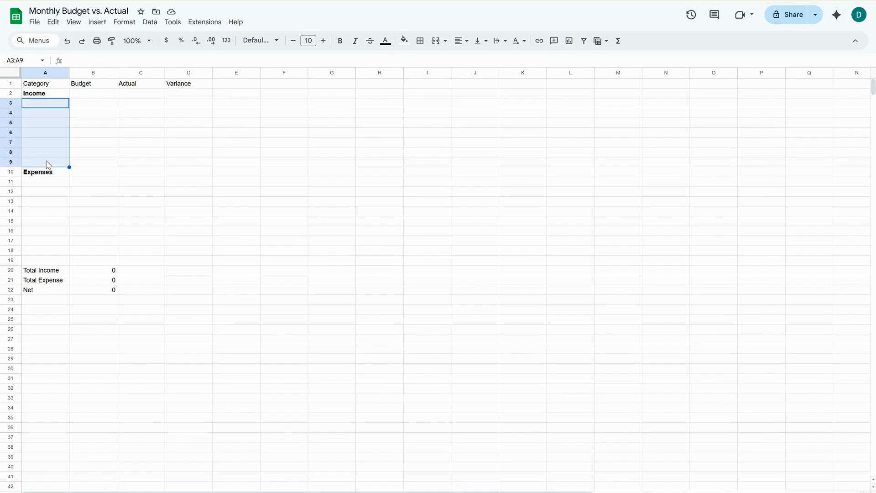
click(150, 21)
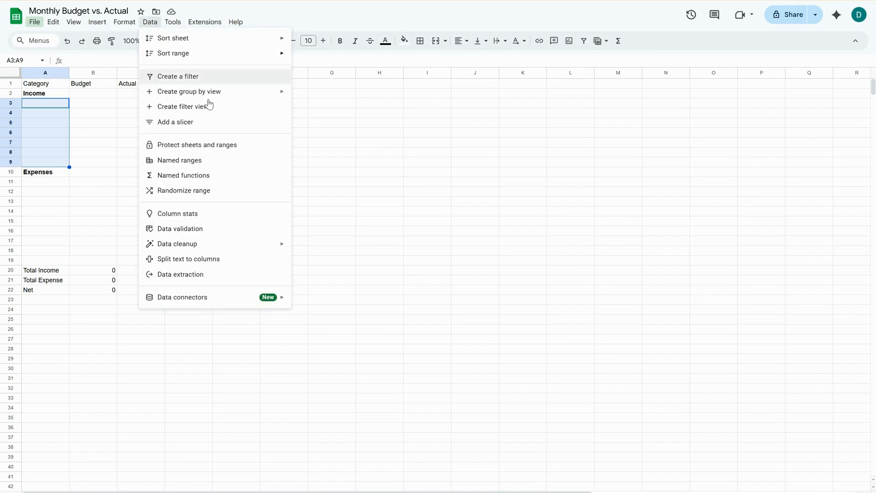
click(196, 229)
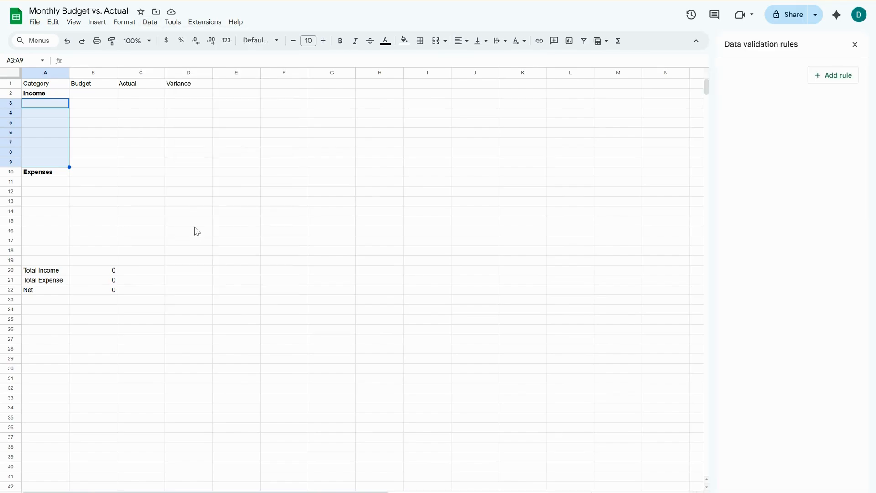
click(836, 74)
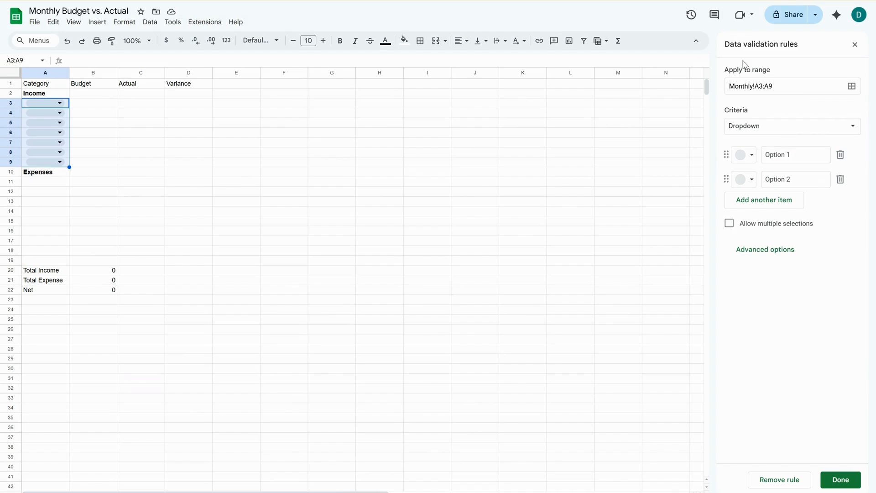
- Make the A3:A9 rule a Dropdown (from a range) sourced from Setup!A2:A12 and save it
click(786, 127)
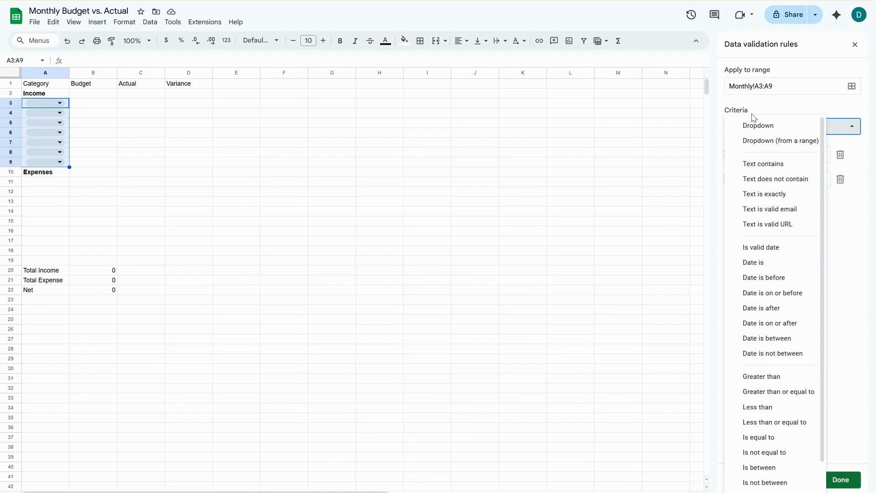
click(753, 142)
click(750, 155)
click(852, 156)
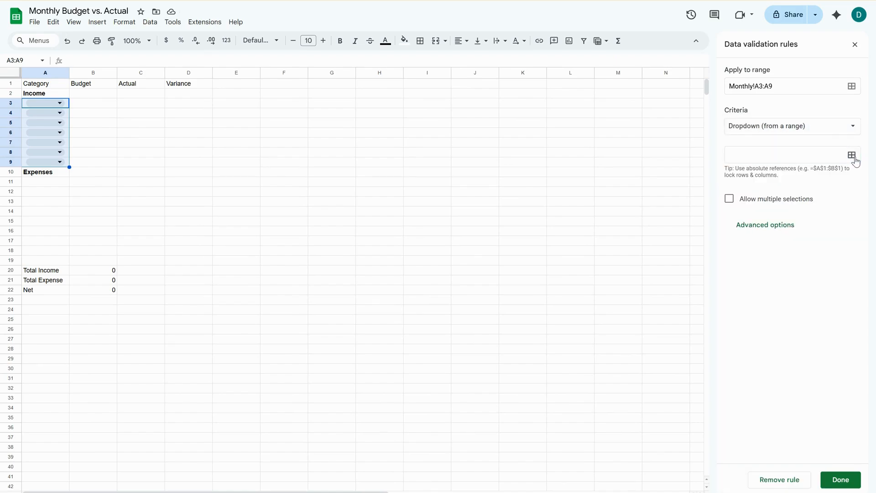
click(102, 492)
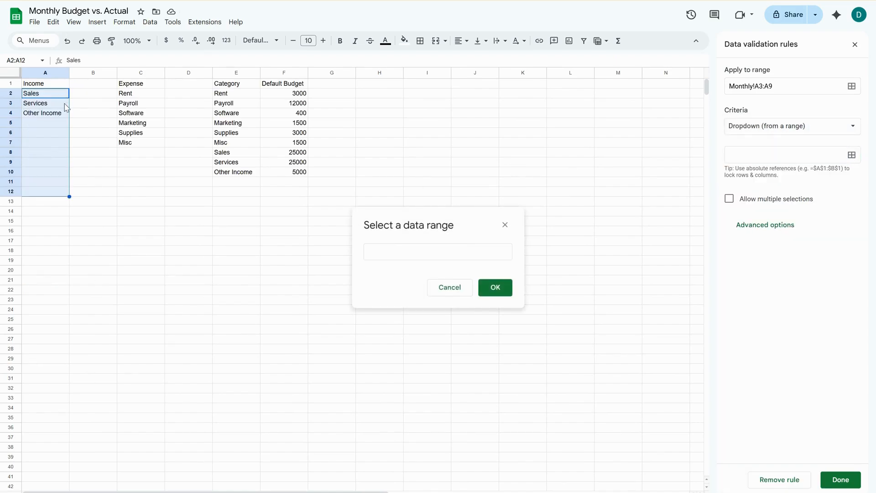
drag(59, 95, 52, 192)
click(495, 292)
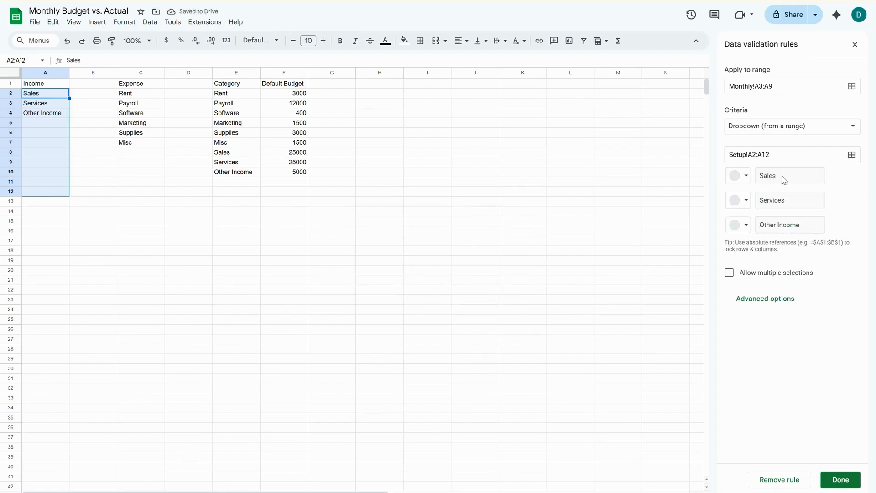
click(825, 475)
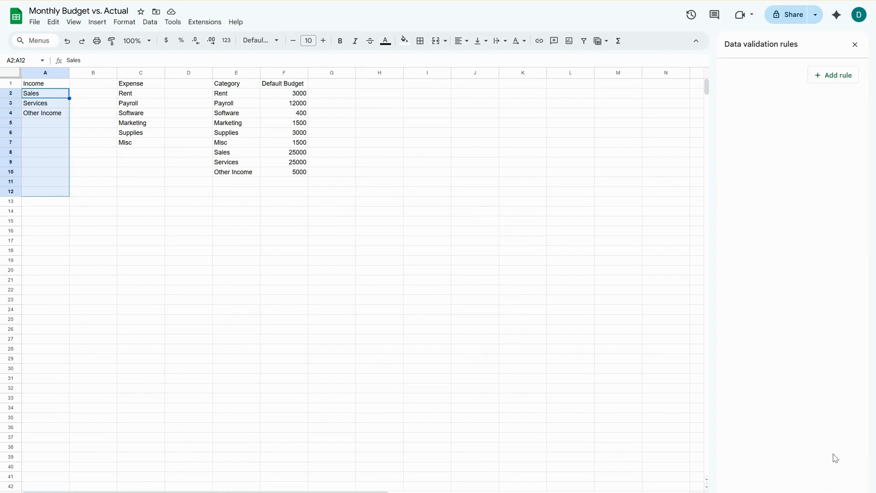
- Add a data validation rule for expense cell A11 on the Monthly sheet with the Dropdown (from a range) criteria
double_click(63, 103)
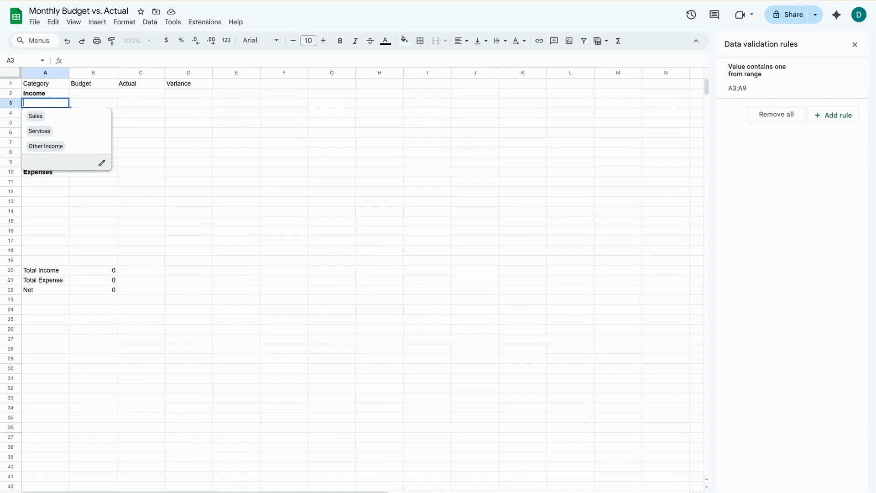
click(45, 182)
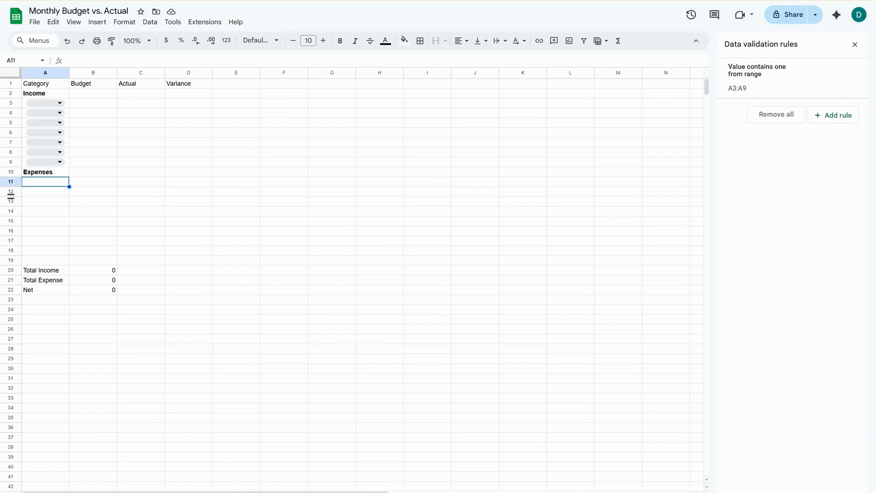
click(842, 119)
click(788, 128)
click(782, 139)
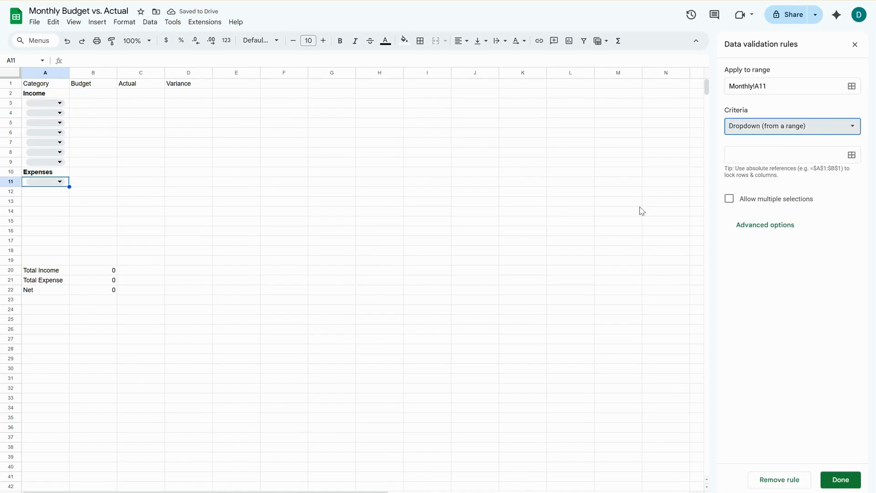
- Set the source range of A11's dropdown rule to Setup!C2:C12 and save the rule
click(774, 155)
click(851, 154)
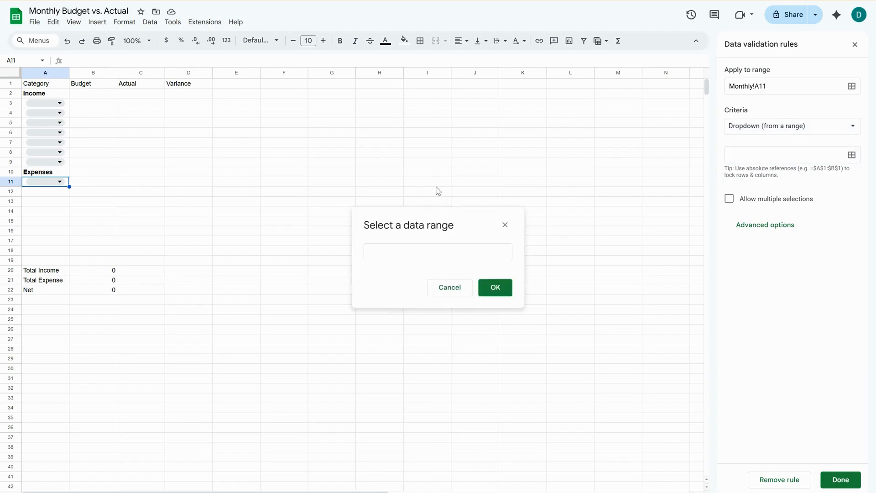
click(442, 253)
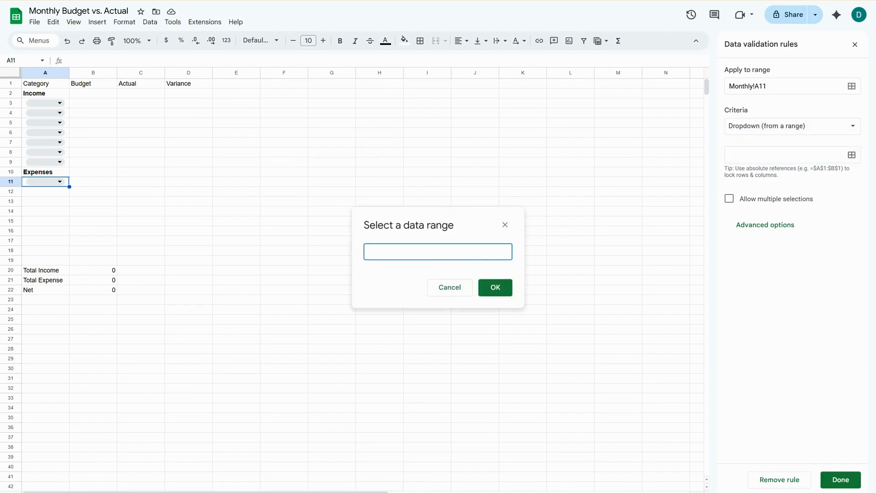
click(219, 492)
drag(130, 93, 126, 194)
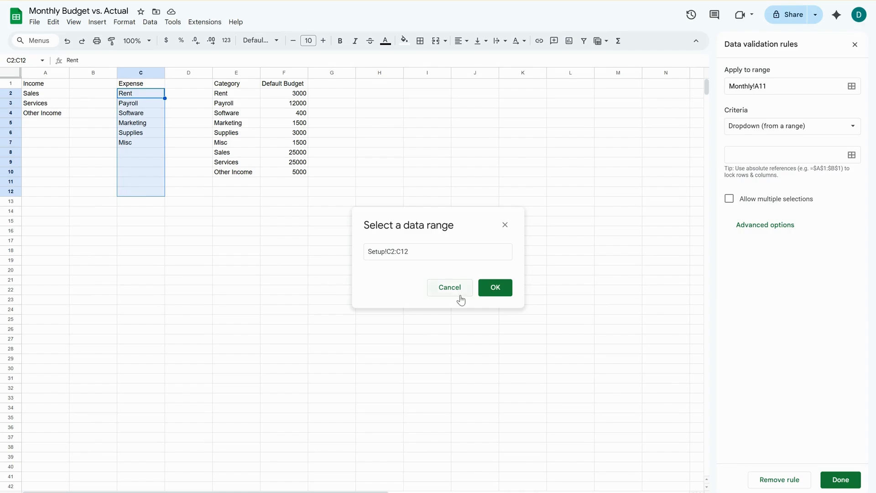
click(495, 288)
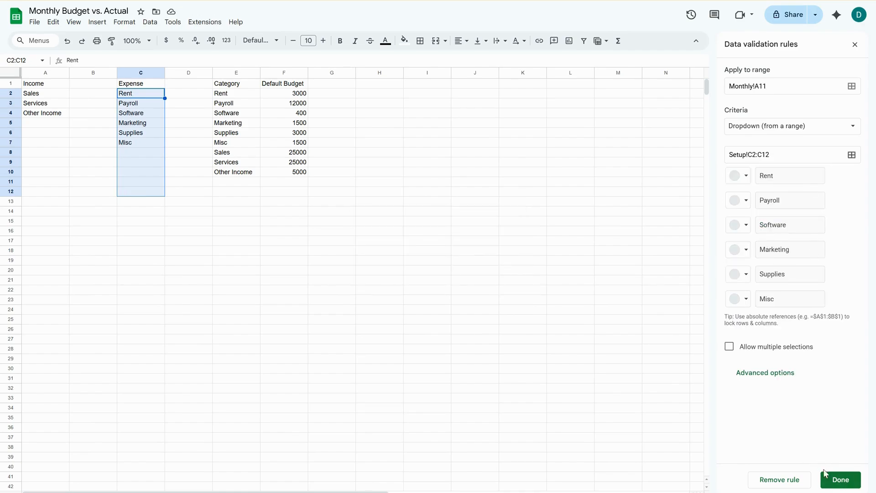
click(831, 478)
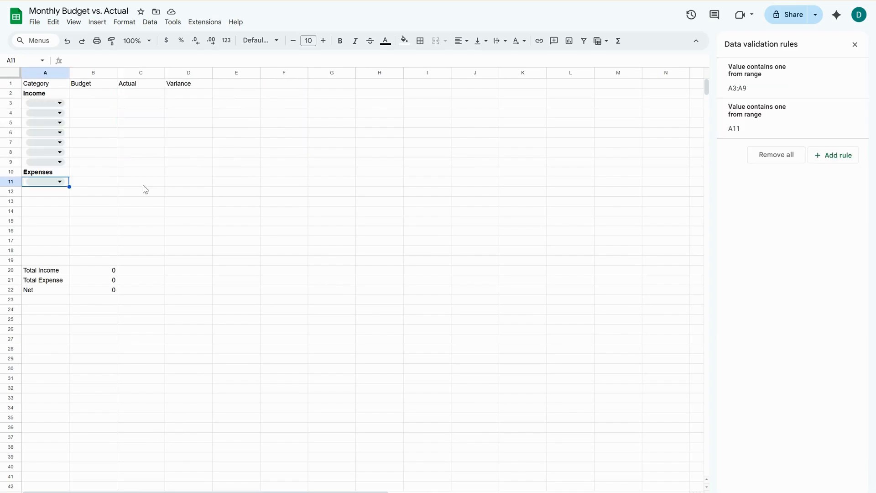
- Check the expense dropdown in A11 and copy it down through A18
double_click(55, 181)
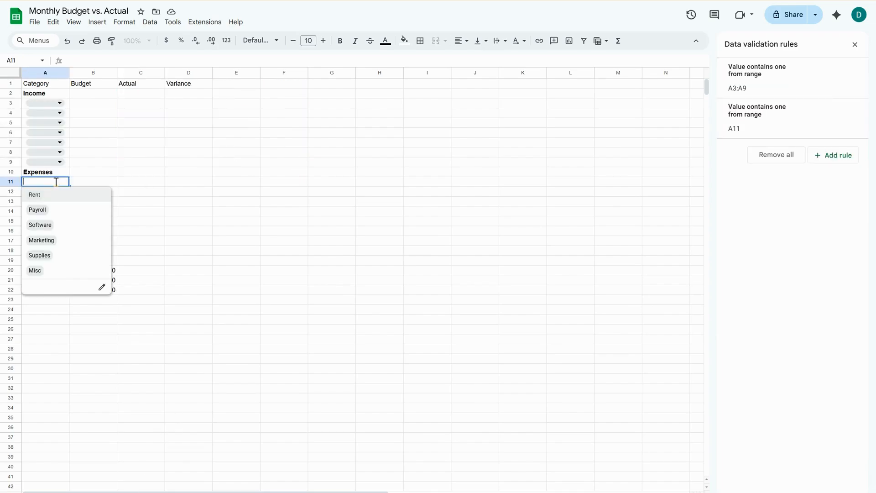
click(158, 185)
key(Left)
key(Left)
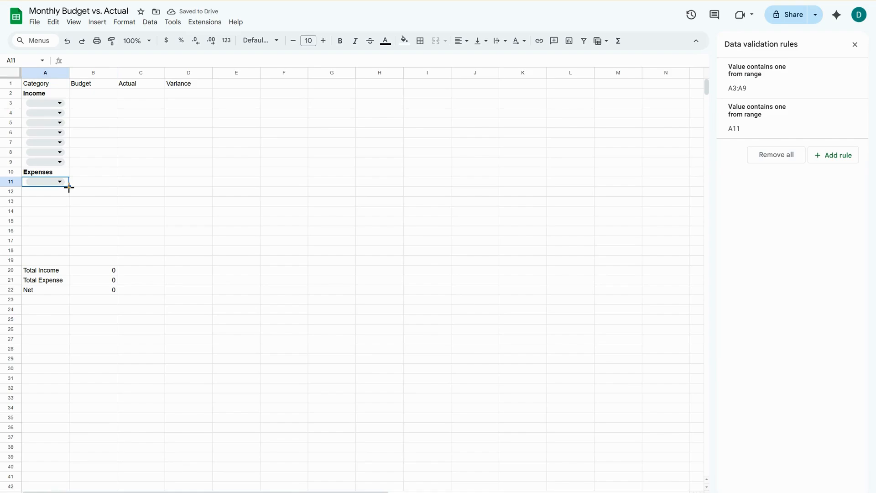
drag(69, 187, 78, 254)
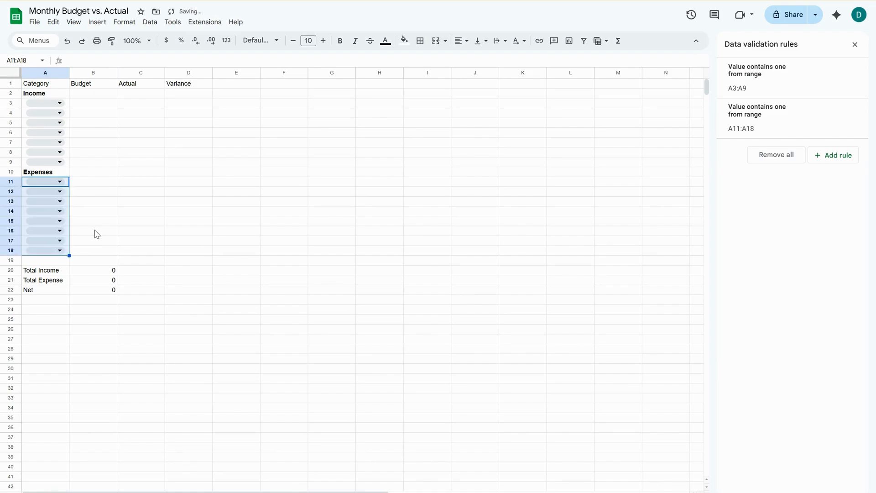
- Choose Sales, Services and Other Income as the income categories in A3, A4 and A5
click(236, 103)
click(104, 104)
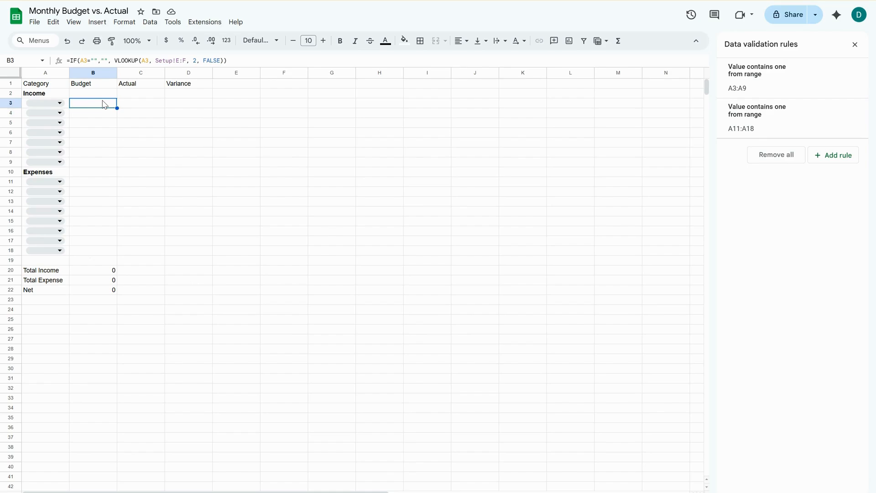
click(59, 104)
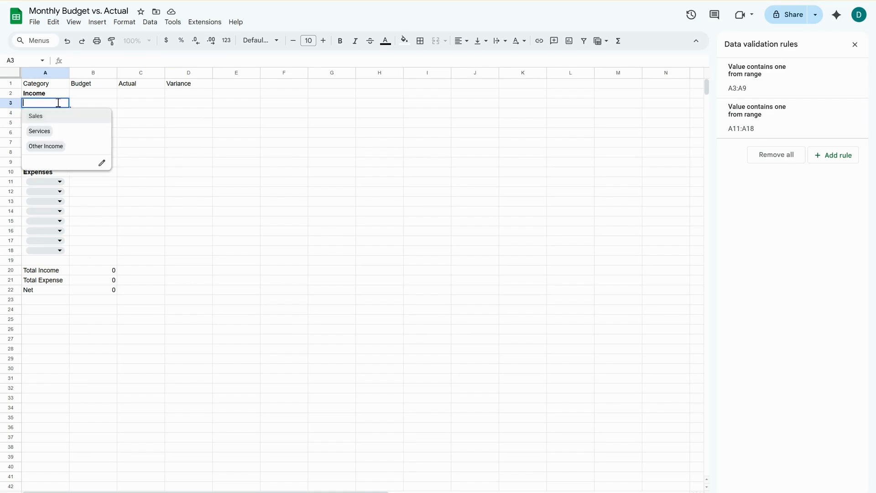
click(48, 119)
click(53, 114)
click(41, 141)
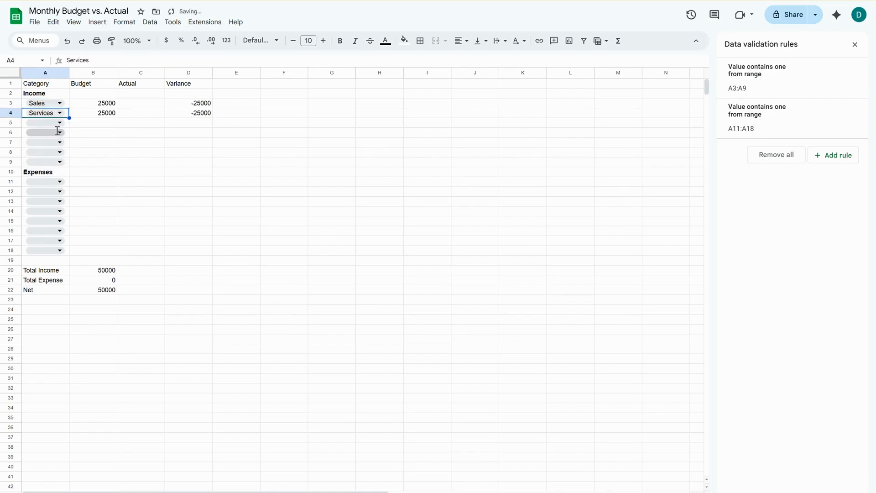
click(53, 122)
click(53, 165)
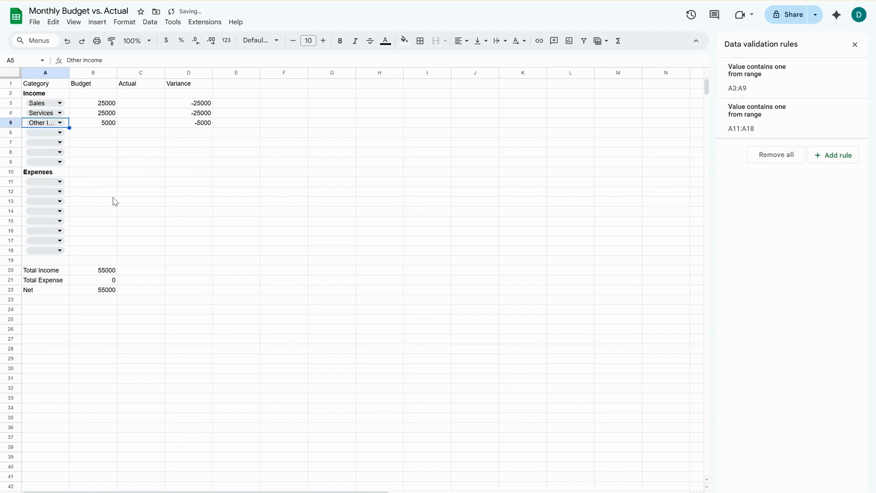
- Choose Rent, Payroll, Software, Marketing, Supplies and Misc as the expense categories in A11:A16
click(45, 182)
click(47, 199)
click(55, 193)
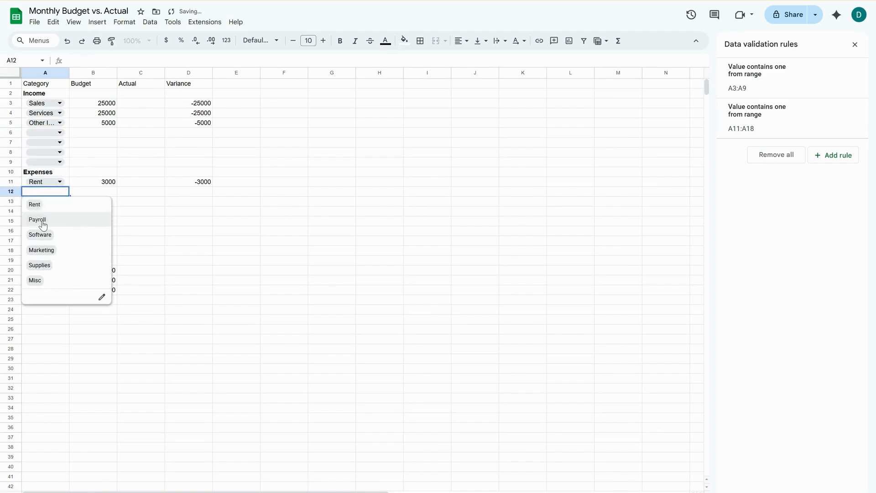
click(40, 219)
click(49, 202)
click(40, 244)
click(48, 211)
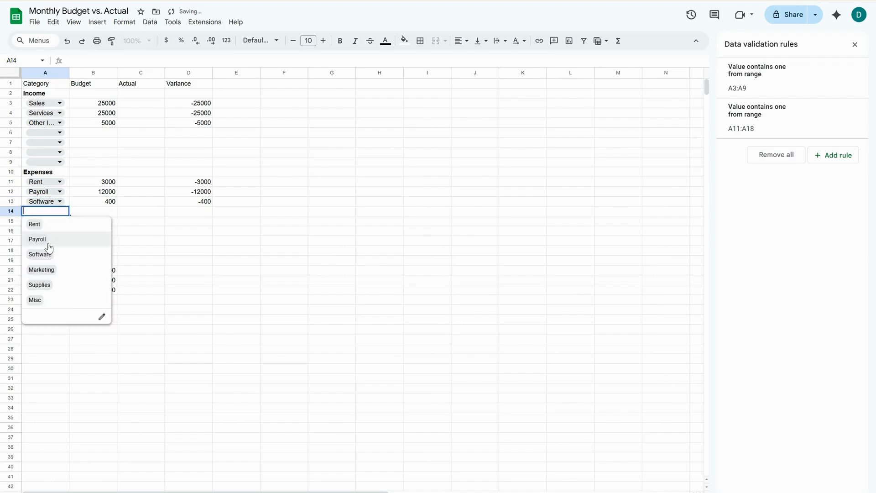
click(41, 270)
click(50, 221)
click(40, 294)
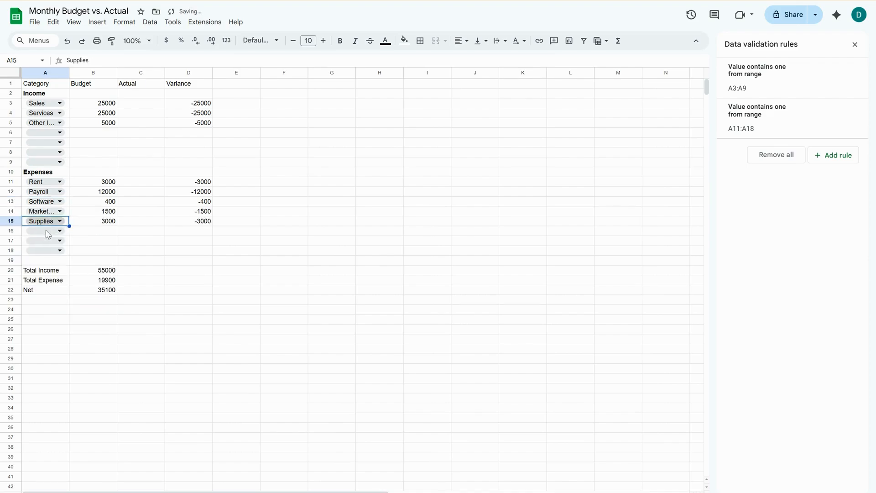
click(49, 230)
click(39, 320)
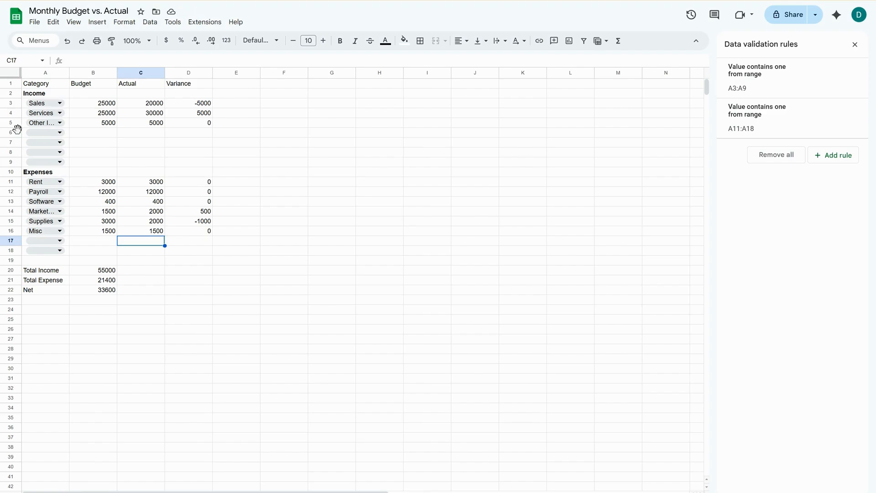
- Clear the Misc actual amount in C16 and re-enter 1500
click(192, 104)
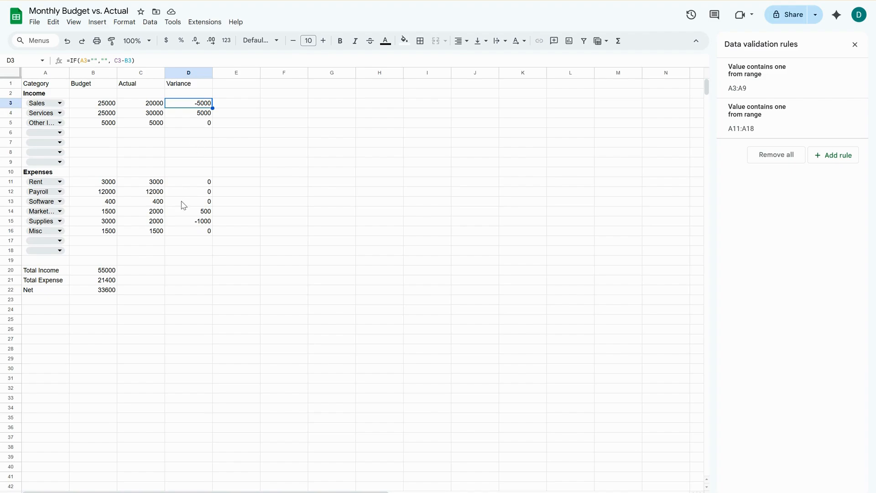
click(155, 231)
key(Delete)
text(1500)
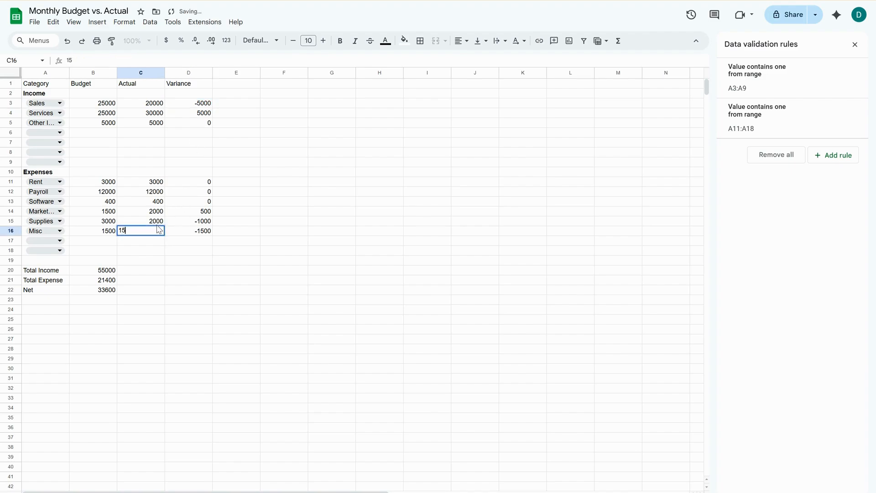
key(Return)
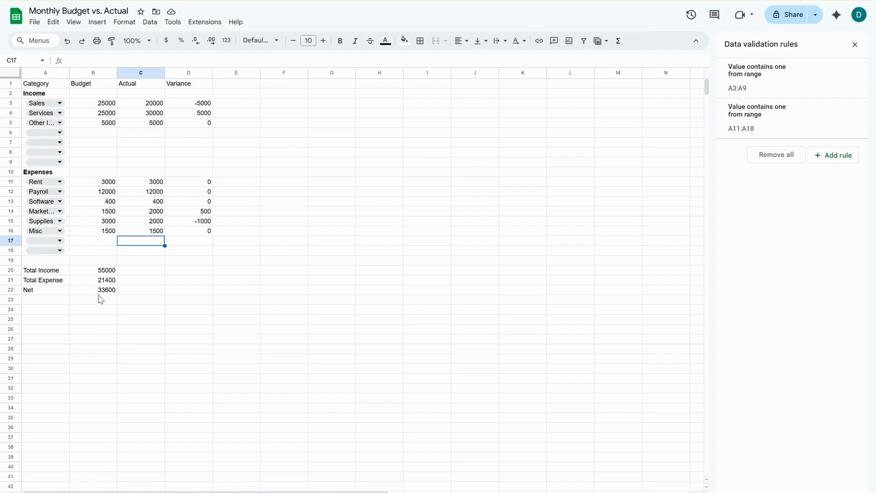
- Fill the Total Income, Total Expense and Net formulas from column B across to the Actual and Variance columns
drag(112, 273, 216, 299)
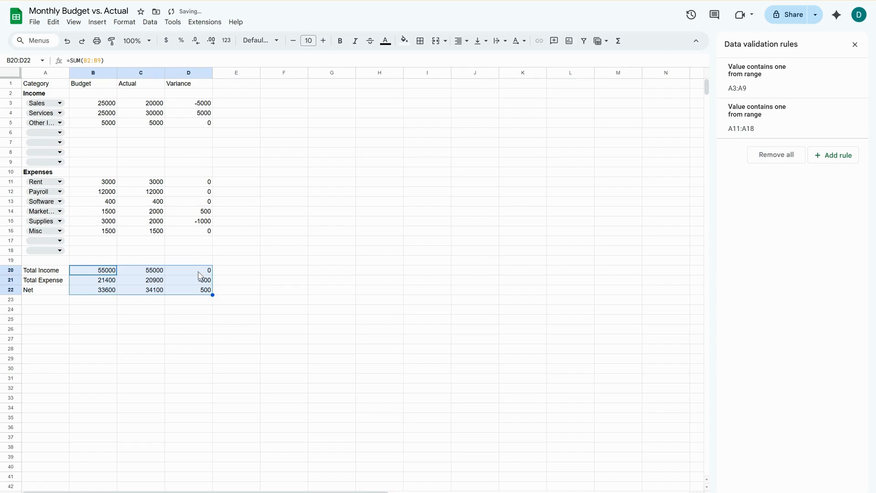
click(202, 231)
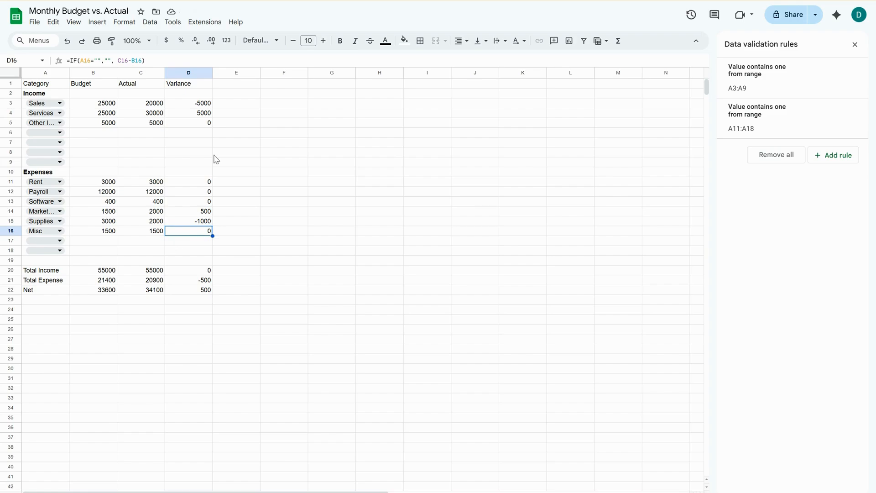
- Create a conditional formatting rule on the Sales variance cell D3 with the custom formula =$D3<0
click(196, 105)
click(120, 23)
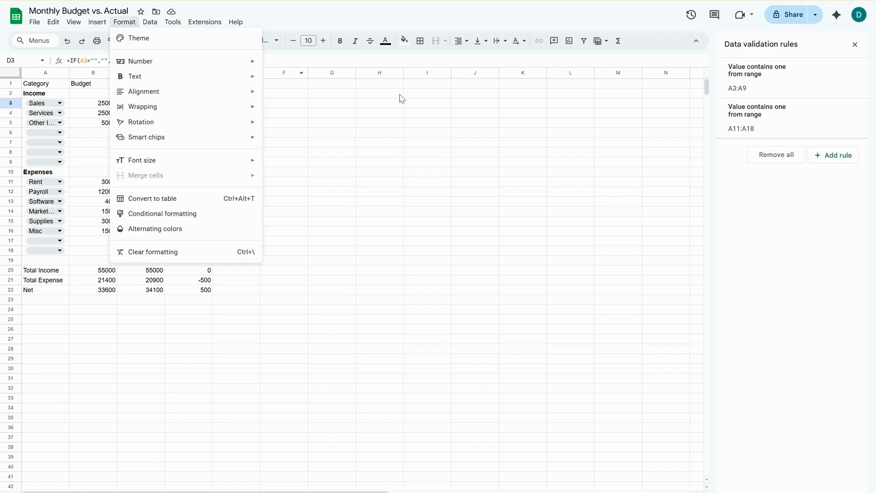
click(166, 213)
click(753, 165)
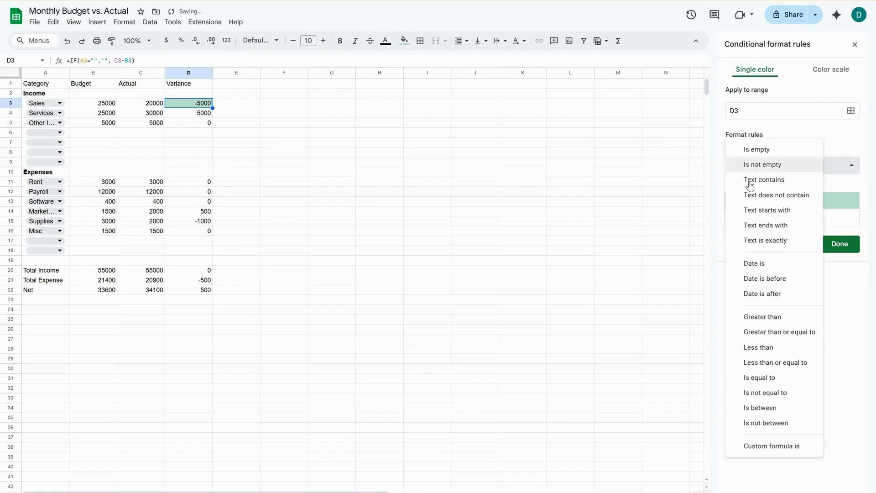
click(792, 446)
click(746, 186)
text(=d)
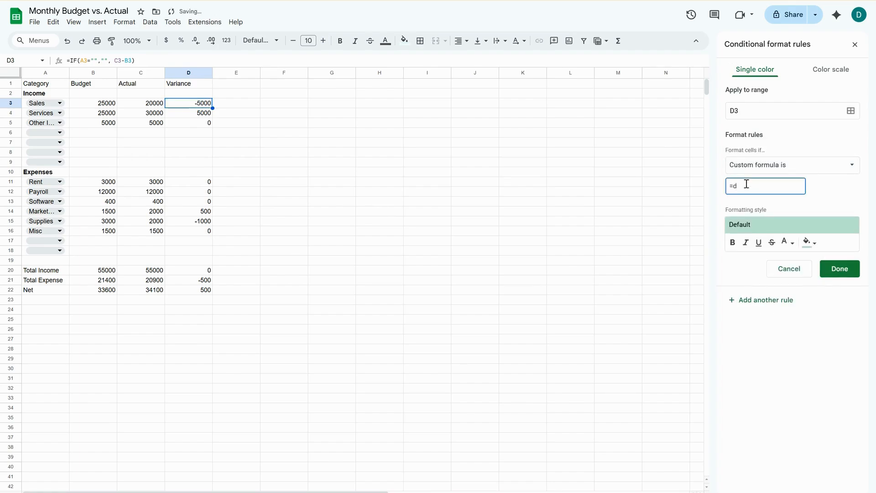
key(BackSpace)
text($D3)
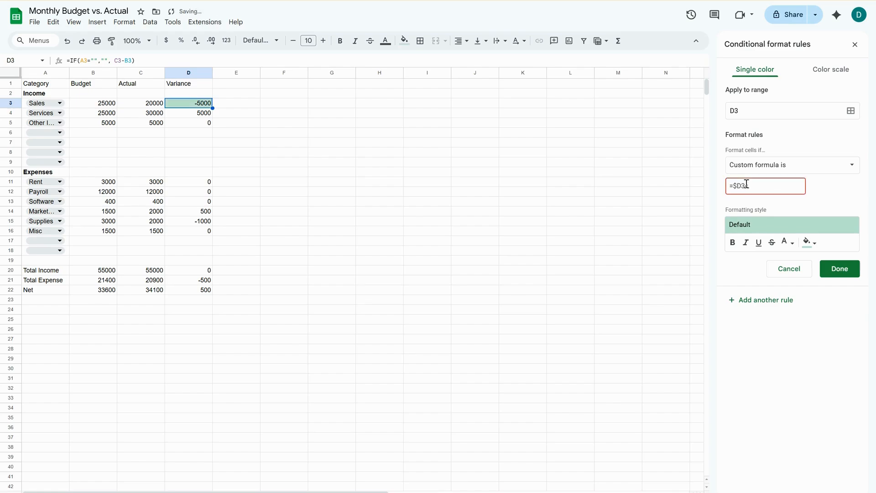
text(<0)
- Set the negative-variance rule's fill colour to red and save the rule
click(808, 242)
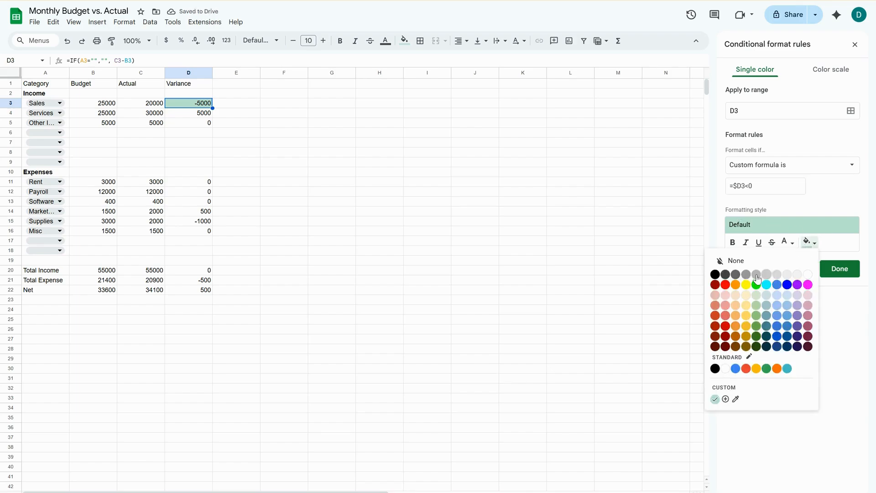
click(725, 285)
click(840, 269)
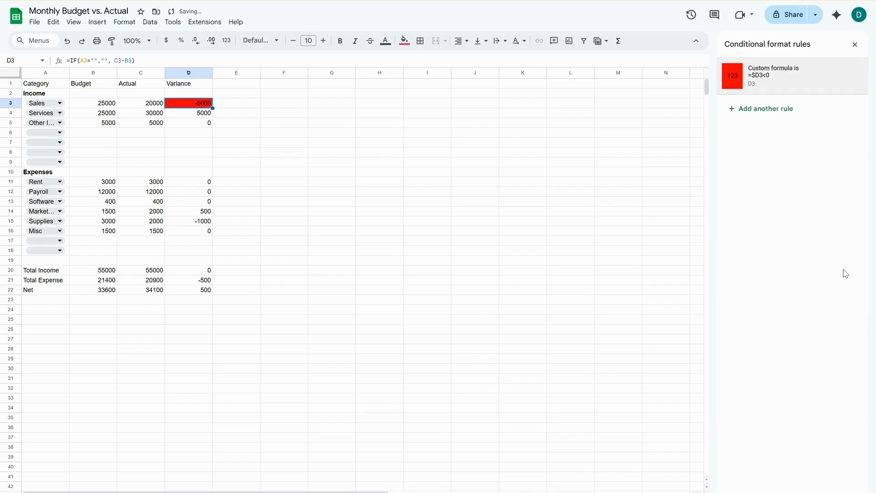
- Add a second conditional formatting rule on D3 with the custom formula =$D3>0 and the default green fill
click(766, 109)
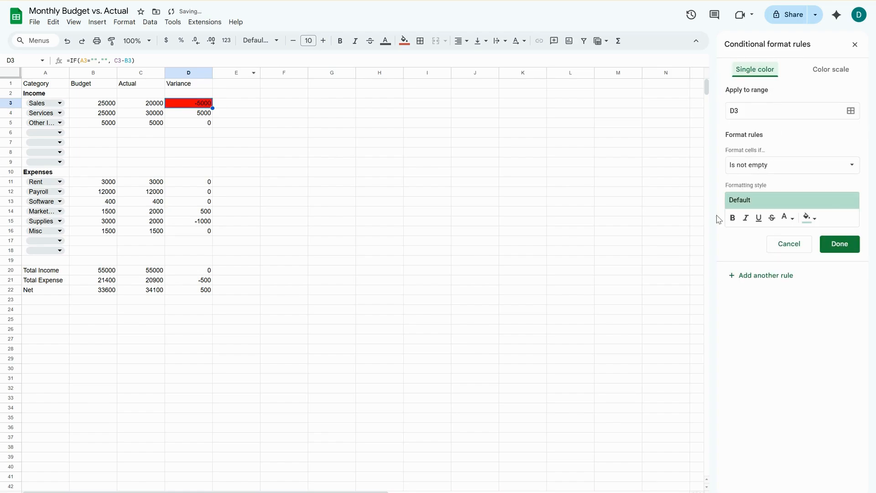
click(760, 166)
click(770, 447)
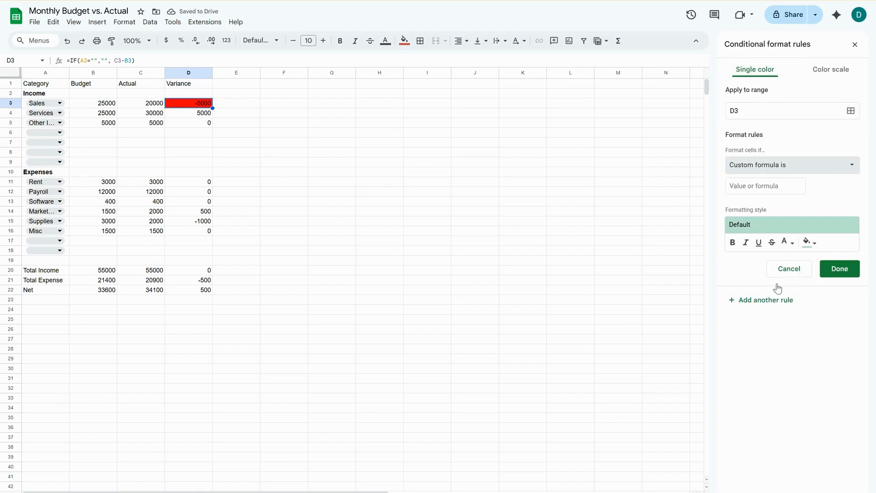
click(763, 187)
text(=$D3)
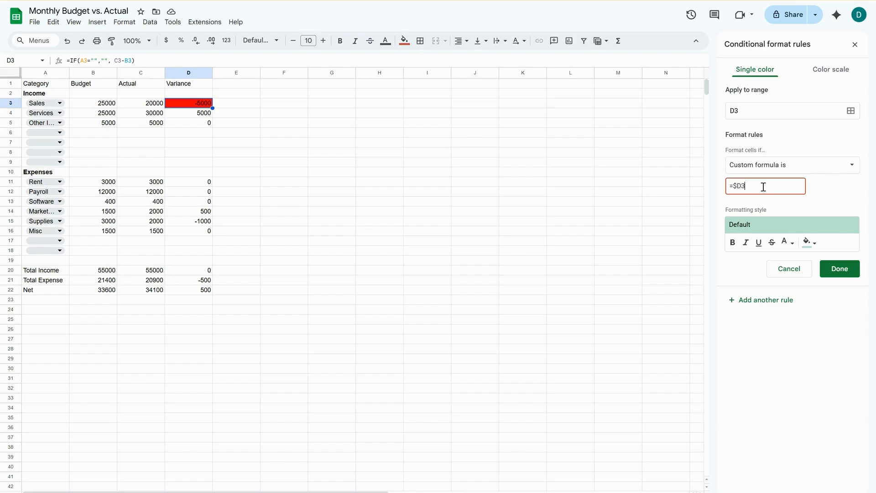
text(>0)
click(839, 268)
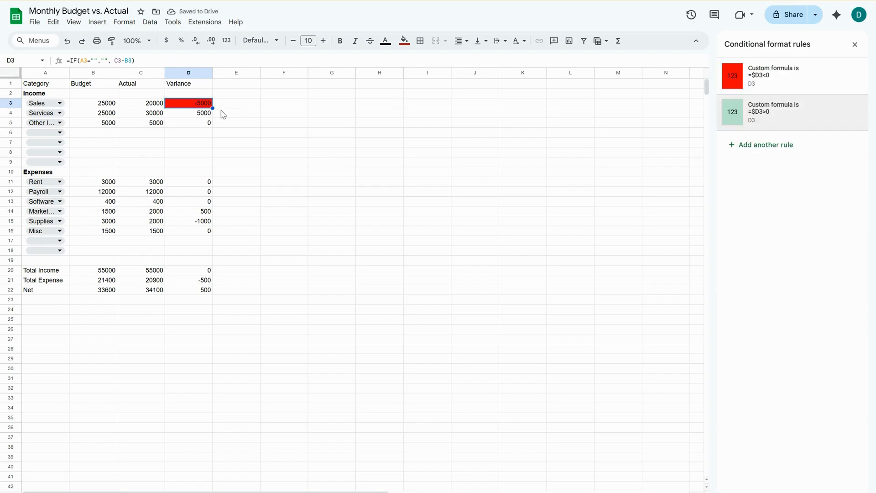
- Copy D3's conditional formatting to the rest of the Variance cells in D3:D9 and D11:D16
drag(212, 109, 202, 233)
click(204, 153)
key(ctrl+c)
key(ctrl+alt+v)
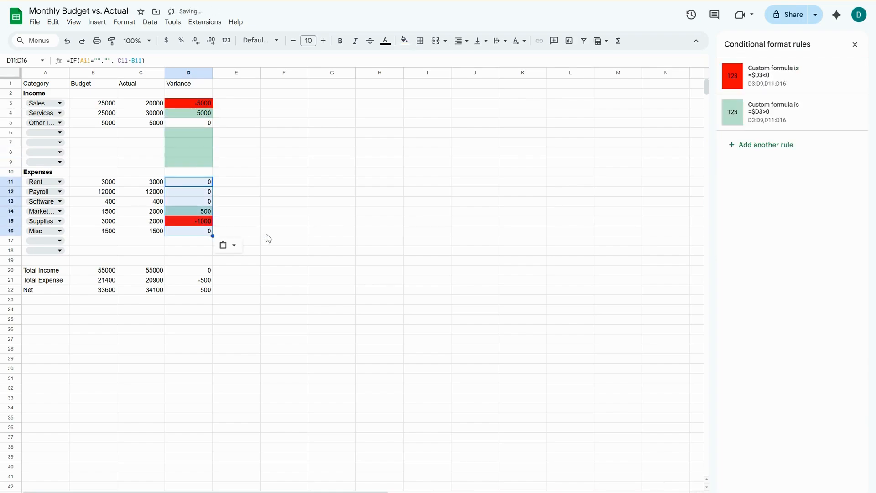
click(292, 247)
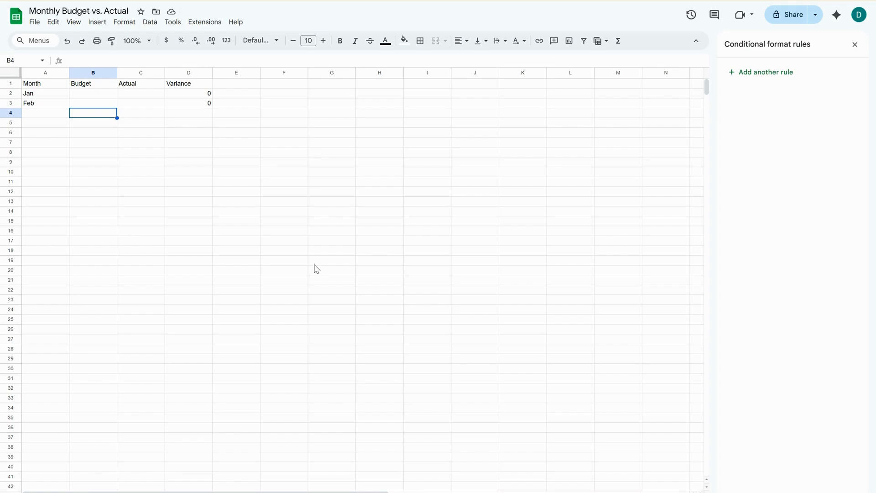
- Link the Jan Budget cell B2 on the Year sheet to the monthly Net budget with =Monthly!B22
click(102, 86)
key(Down)
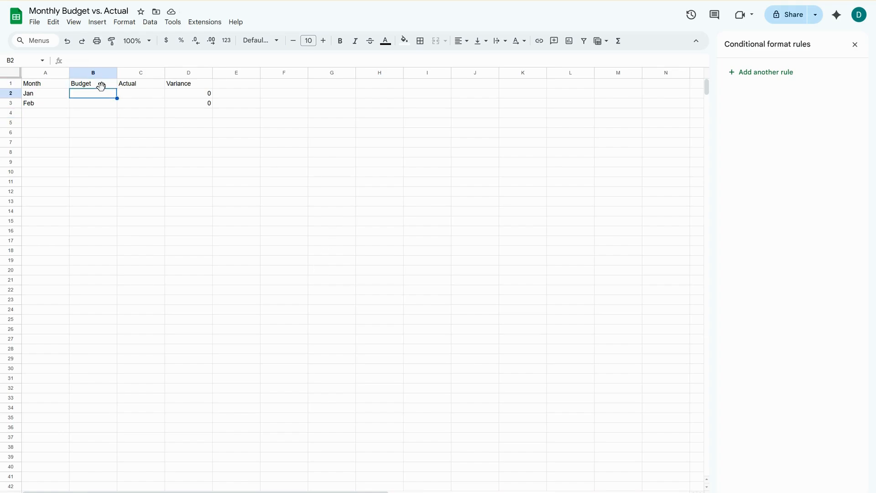
text(=)
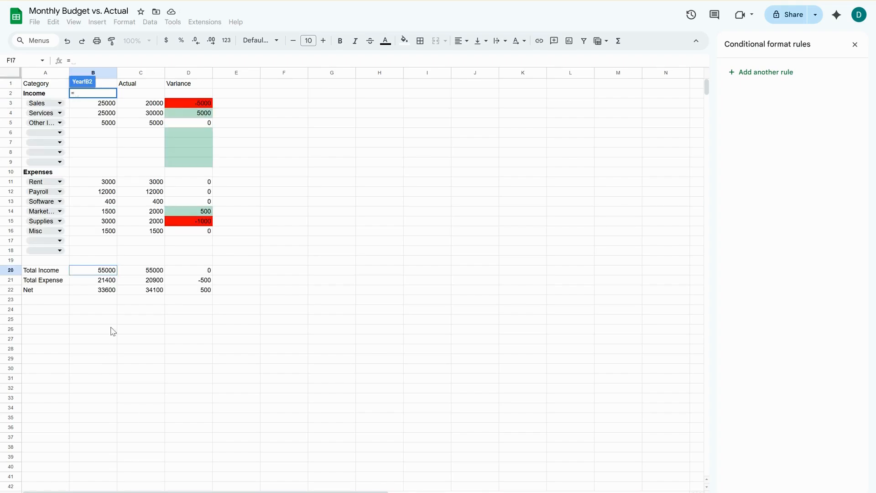
click(110, 291)
key(Return)
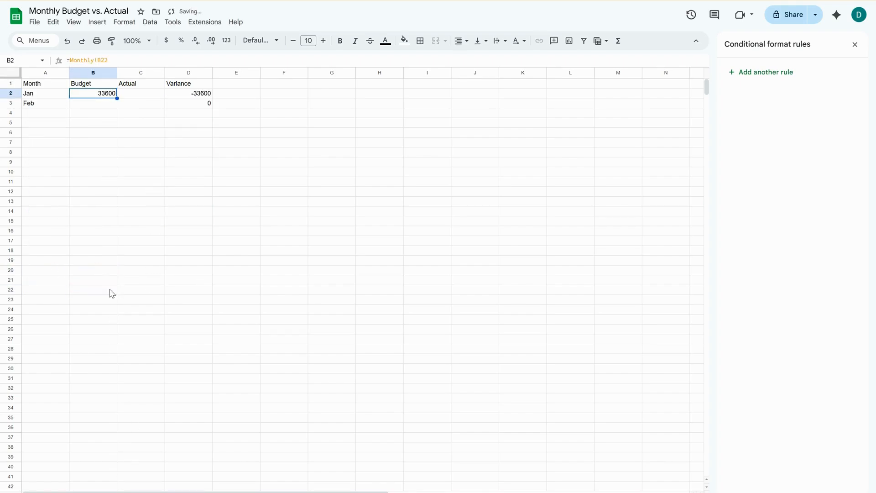
- Link the Jan Actual cell C2 on the Year sheet to the monthly Net actual with =Monthly!C22, and select the Jan variance
click(137, 93)
text(=)
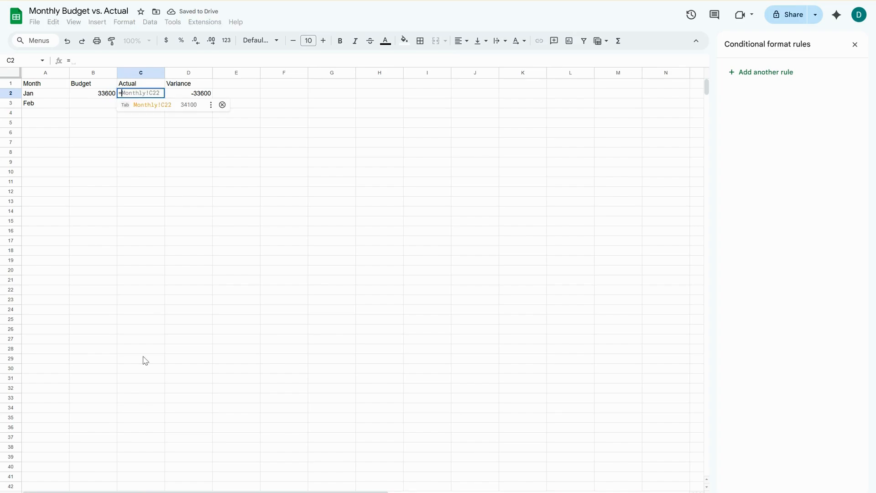
key(ctrl+shift+Page_Down)
click(155, 291)
key(Return)
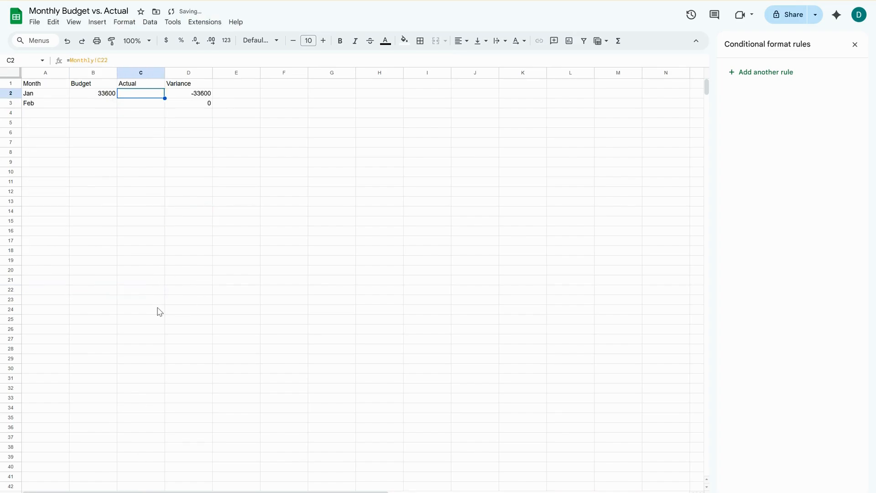
click(188, 94)
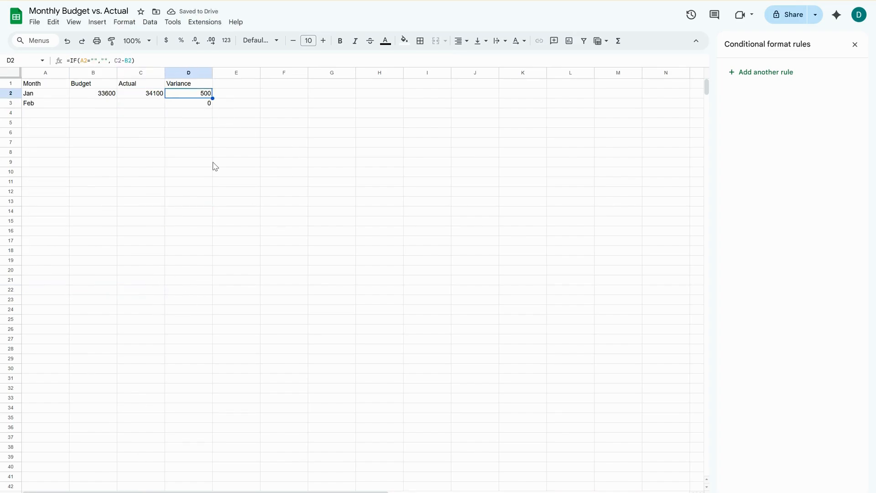